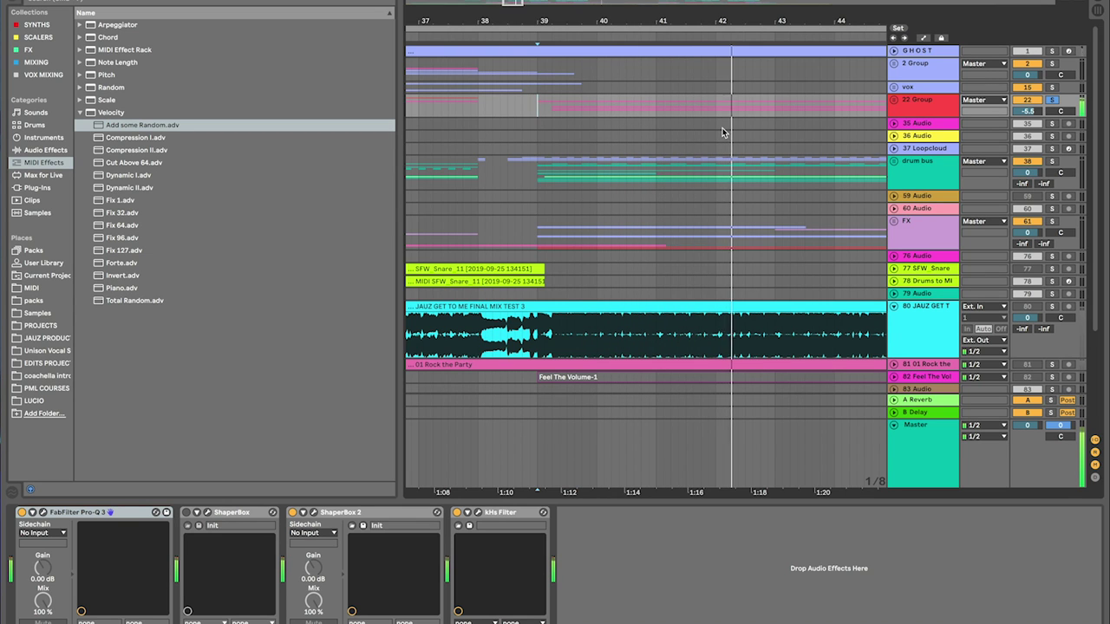
# - Play back the soloed 22 Group from bar 39
pyautogui.press('space')
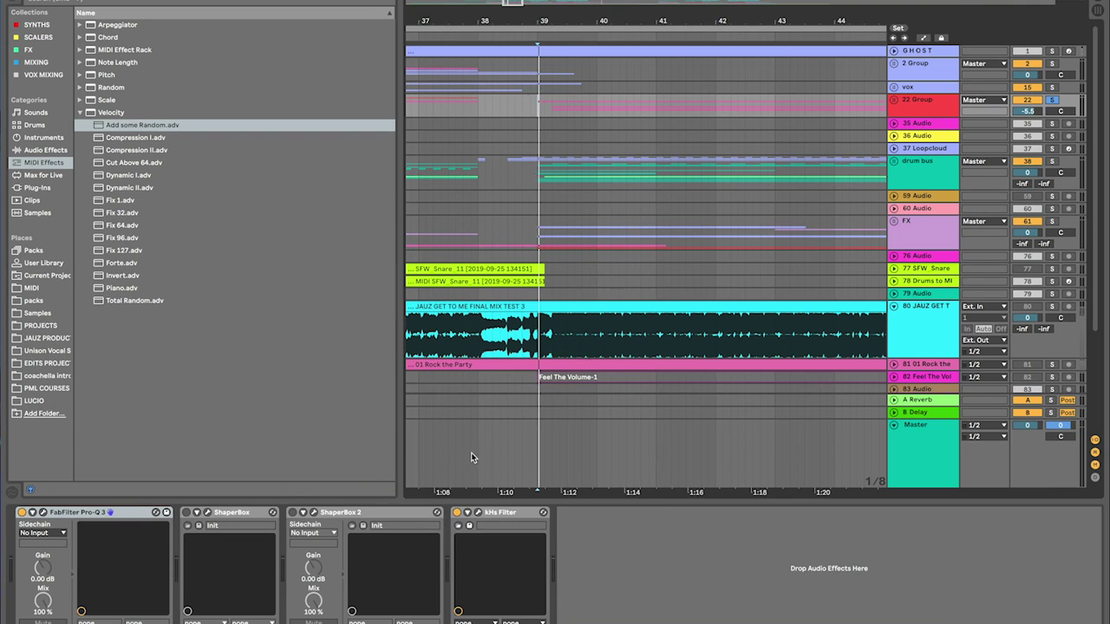
pyautogui.press('space')
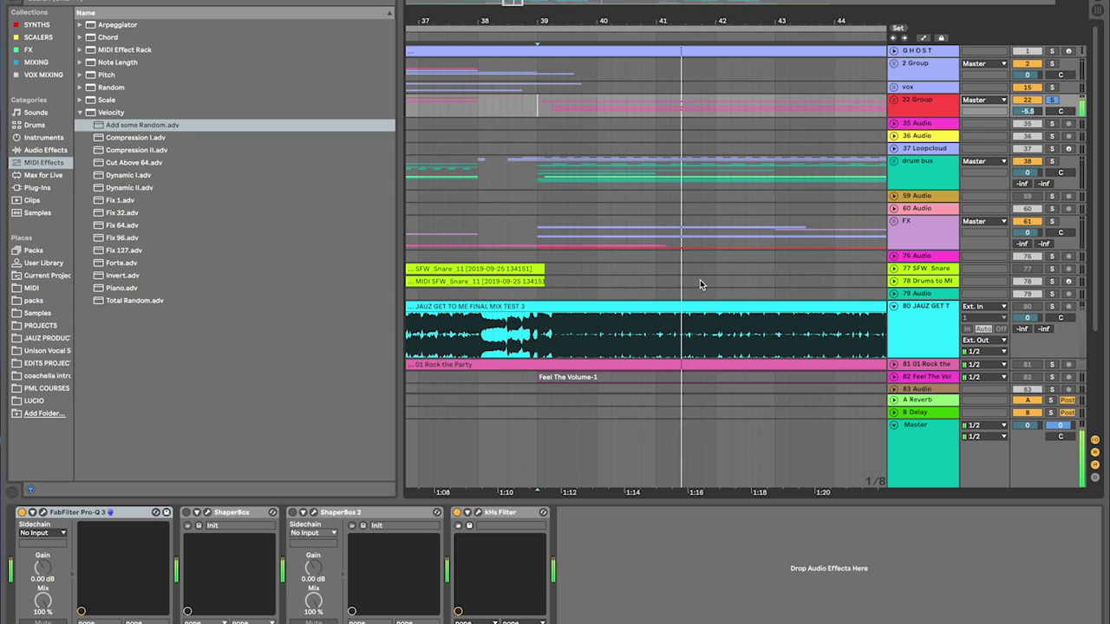
pyautogui.press('space')
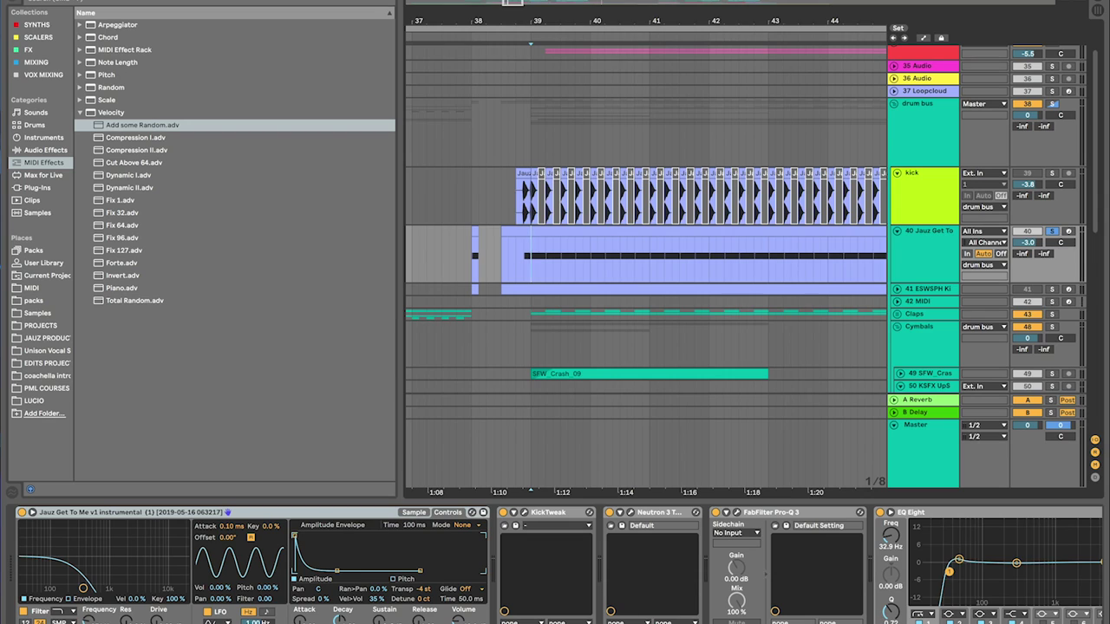
# - Play the soloed 40 Jauz Get To kick track from bar 39 and compare it with Neutron 3 Transient Shaper disabled and enabled
pyautogui.press('space')
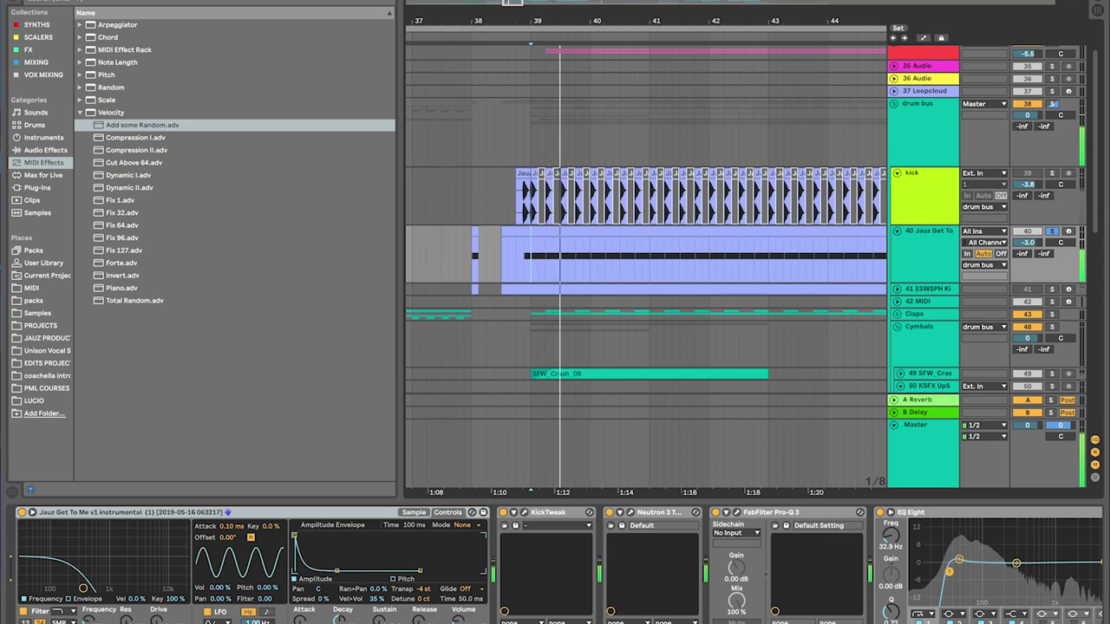
pyautogui.press('space')
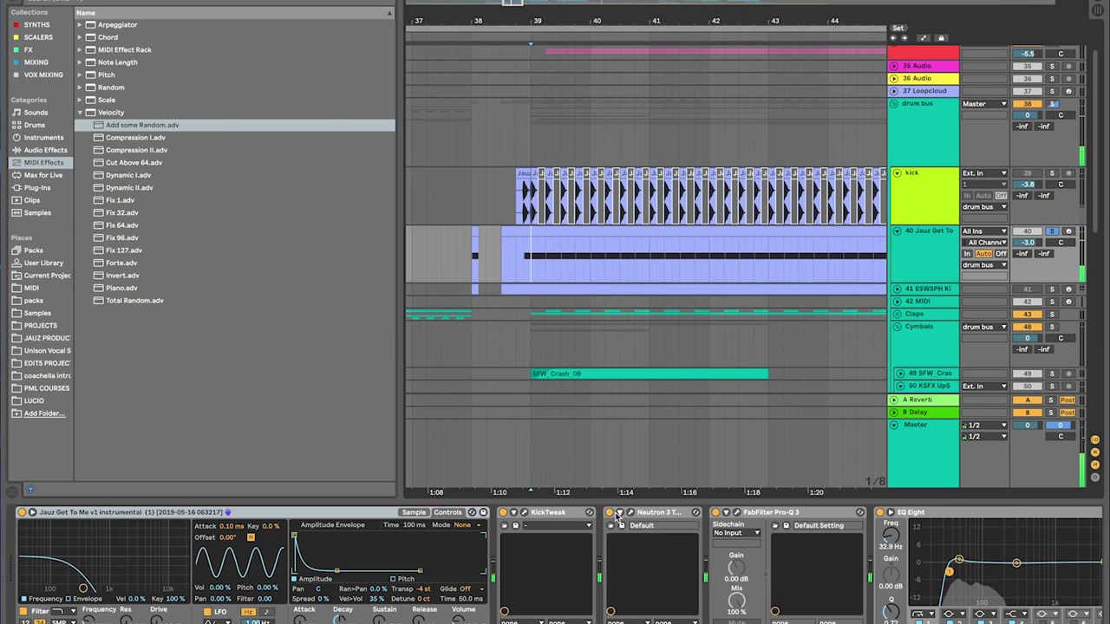
pyautogui.click(610, 514)
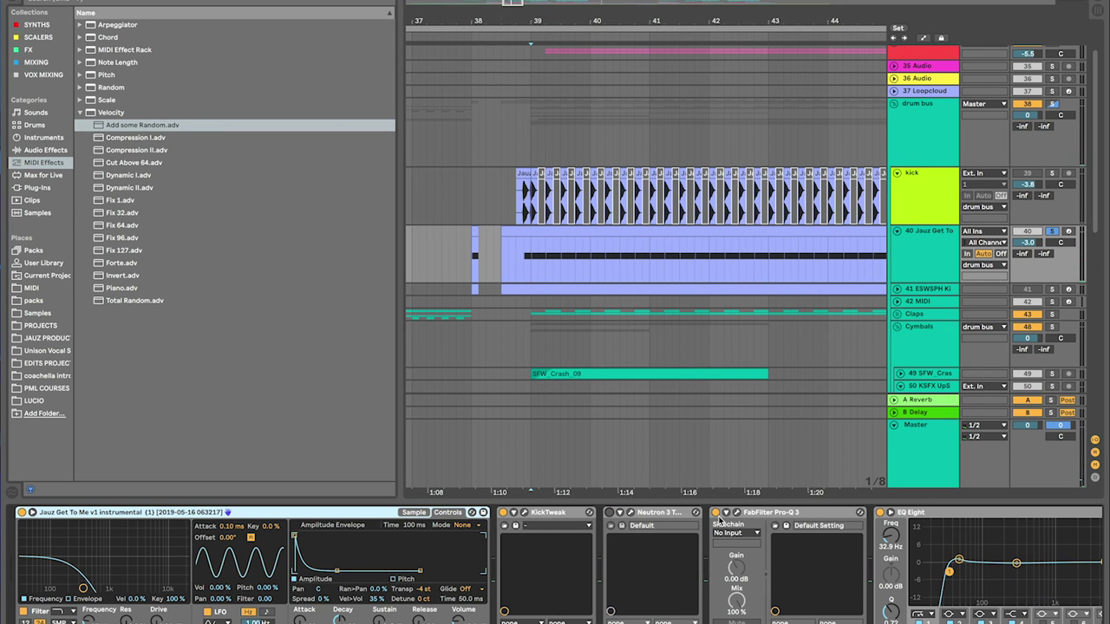
pyautogui.press('space')
pyautogui.click(611, 514)
pyautogui.press('space')
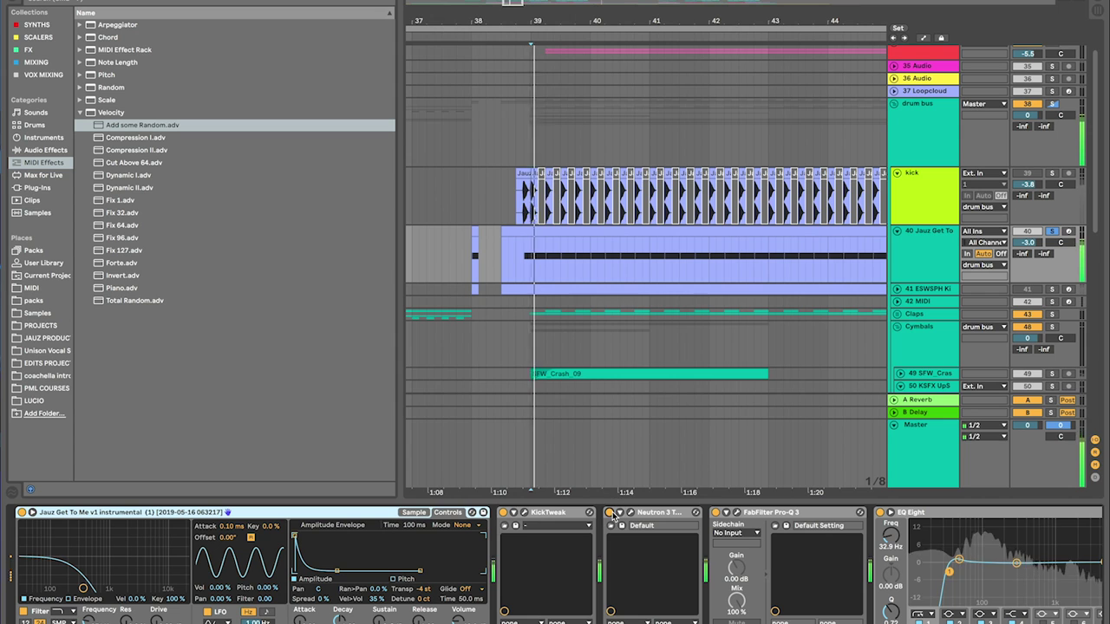
pyautogui.press('space')
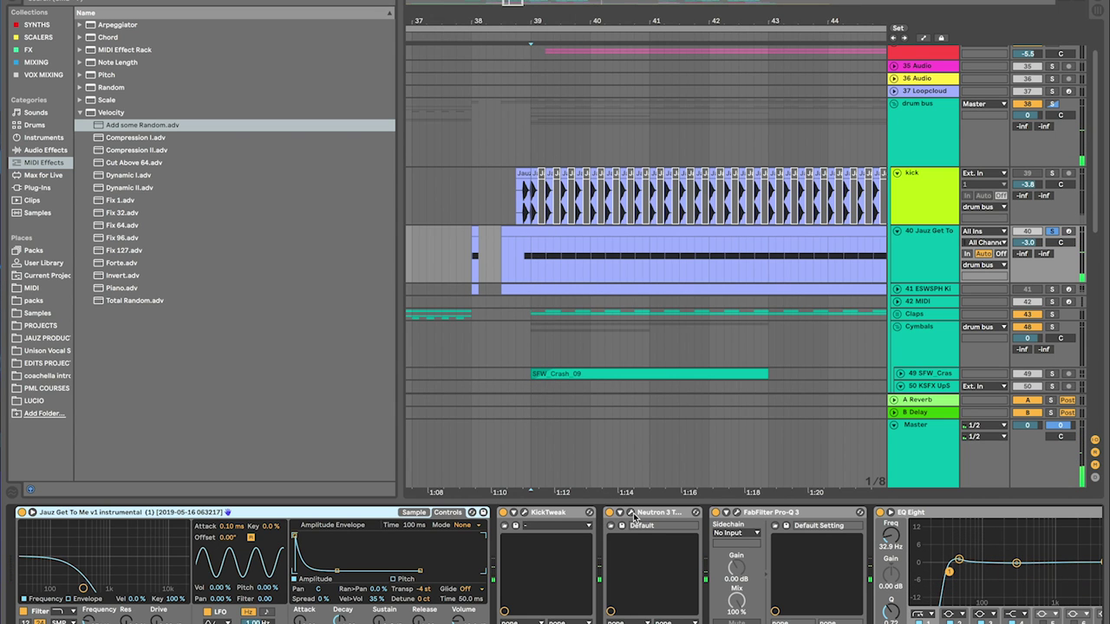
# - Open the kick's Neutron 3 Transient Shaper without its preset manager and play the kick to examine the transient curve
pyautogui.click(631, 514)
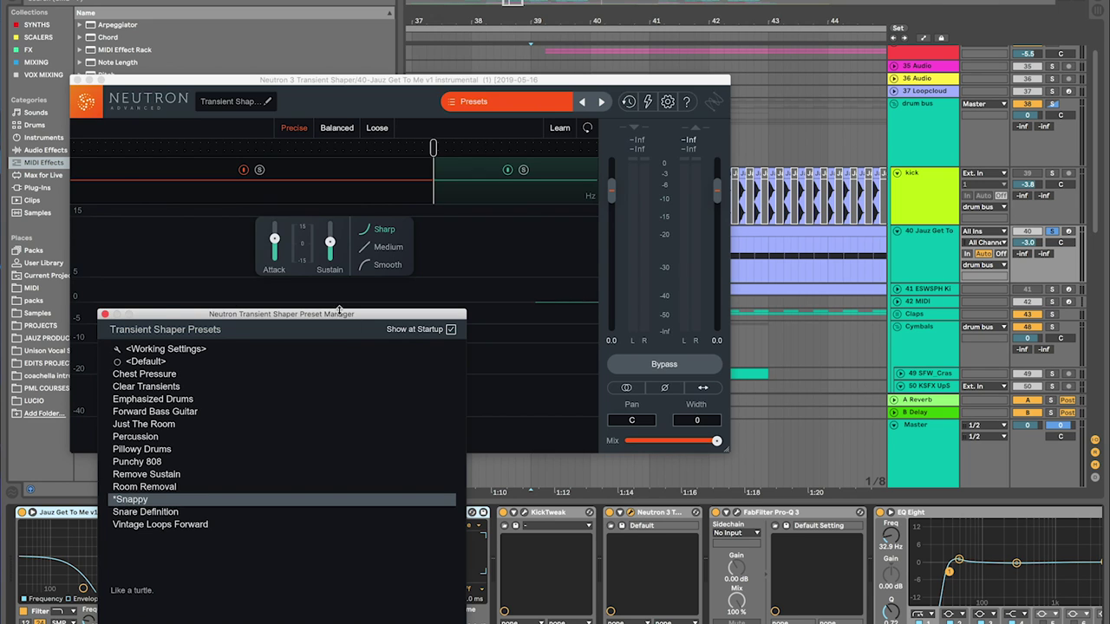
pyautogui.click(104, 315)
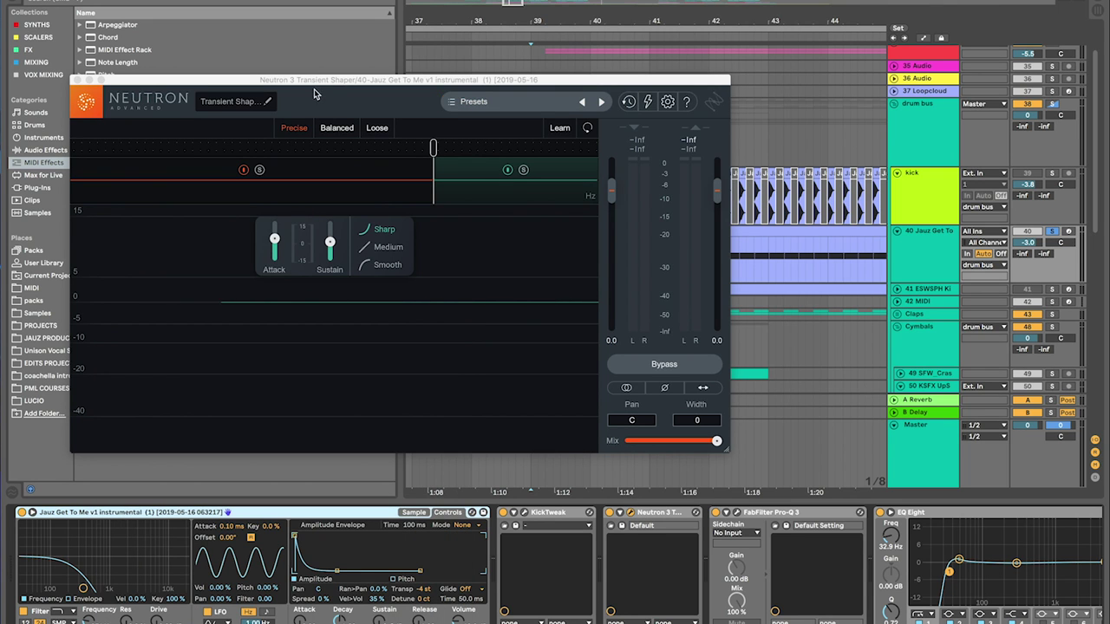
pyautogui.click(400, 84)
pyautogui.moveTo(396, 82); pyautogui.dragTo(465, 67)
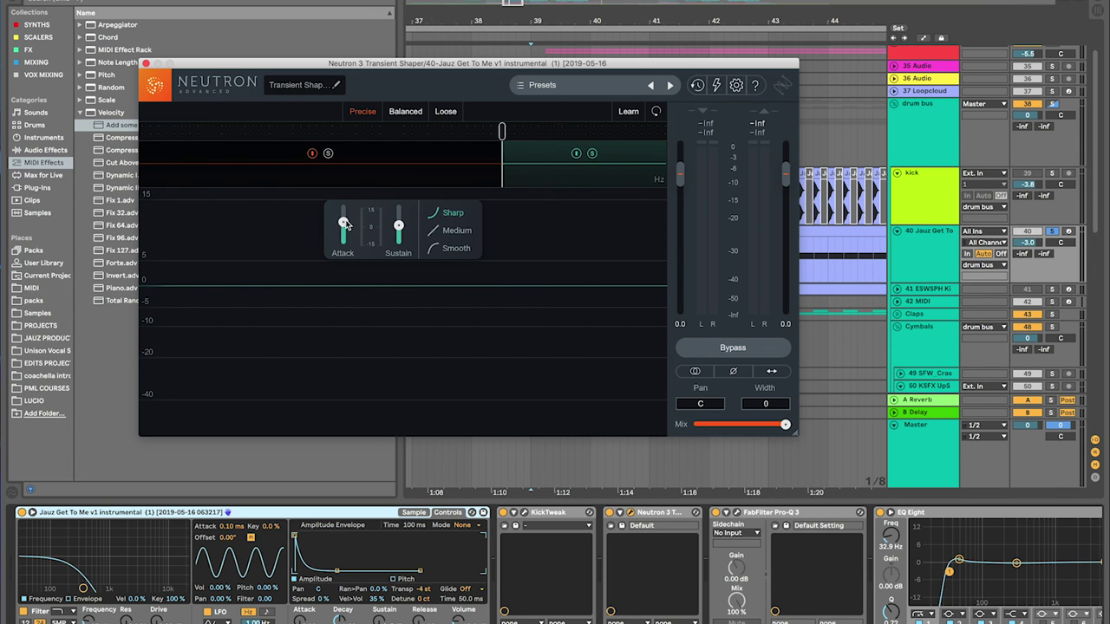
pyautogui.press('space')
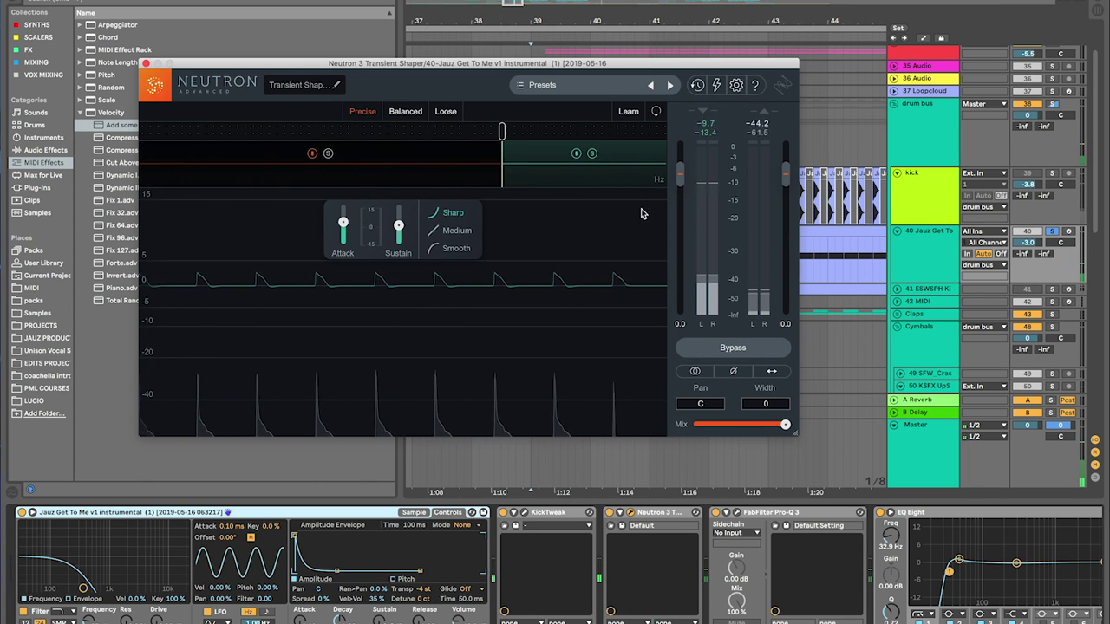
# - Audition the low band of the Transient Shaper on the kick, bypass and re-enable that band, and adjust its Sustain
pyautogui.click(381, 157)
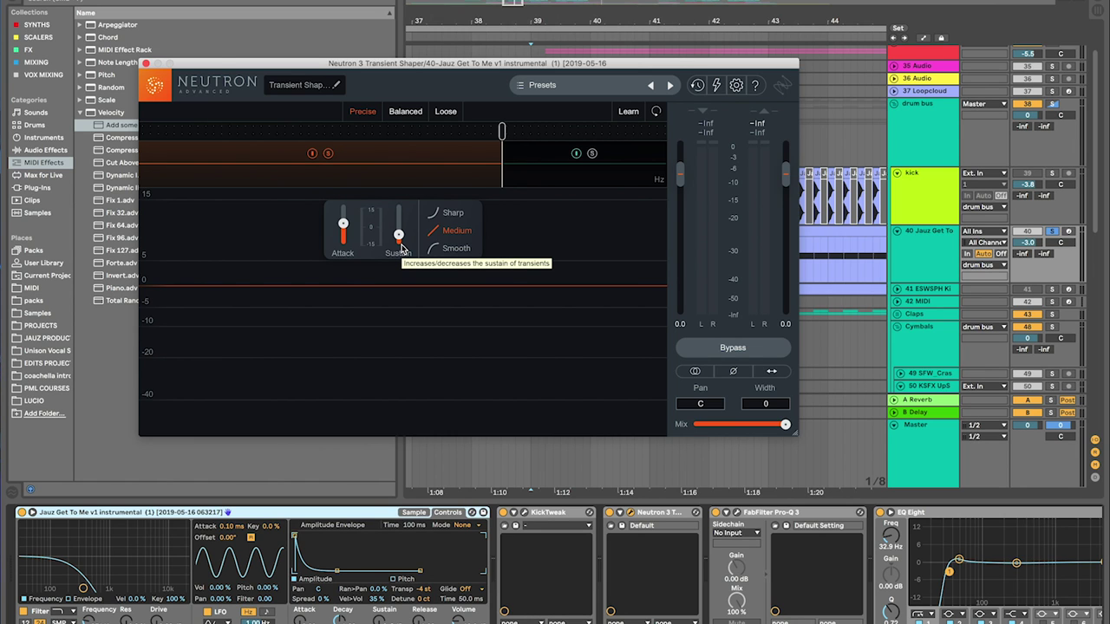
pyautogui.press('space')
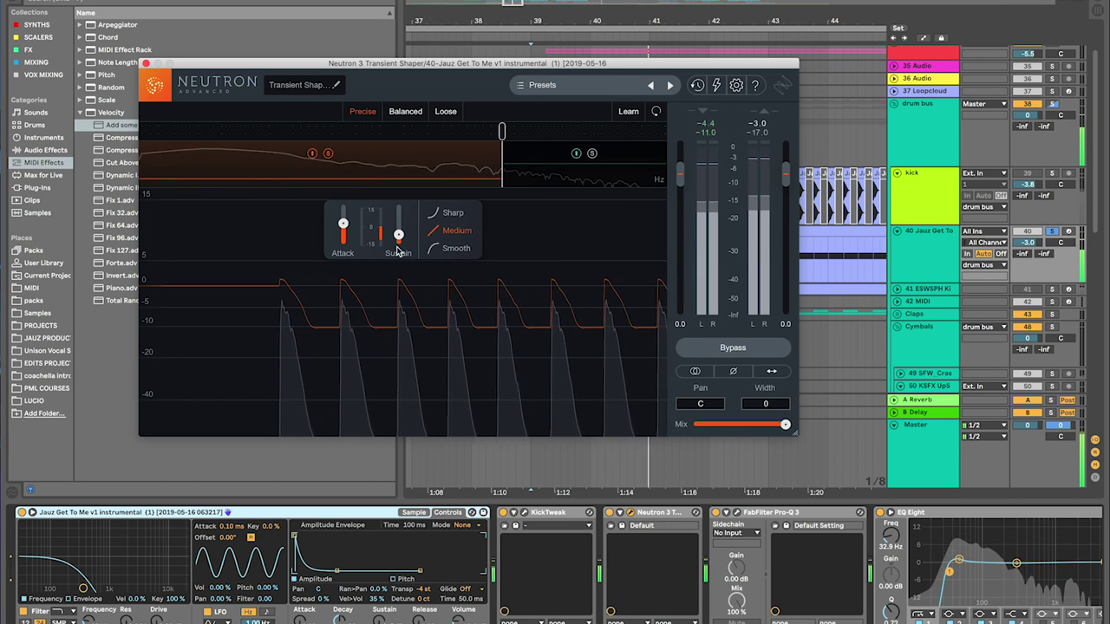
pyautogui.click(313, 154)
pyautogui.click(313, 153)
pyautogui.moveTo(399, 246); pyautogui.dragTo(399, 239)
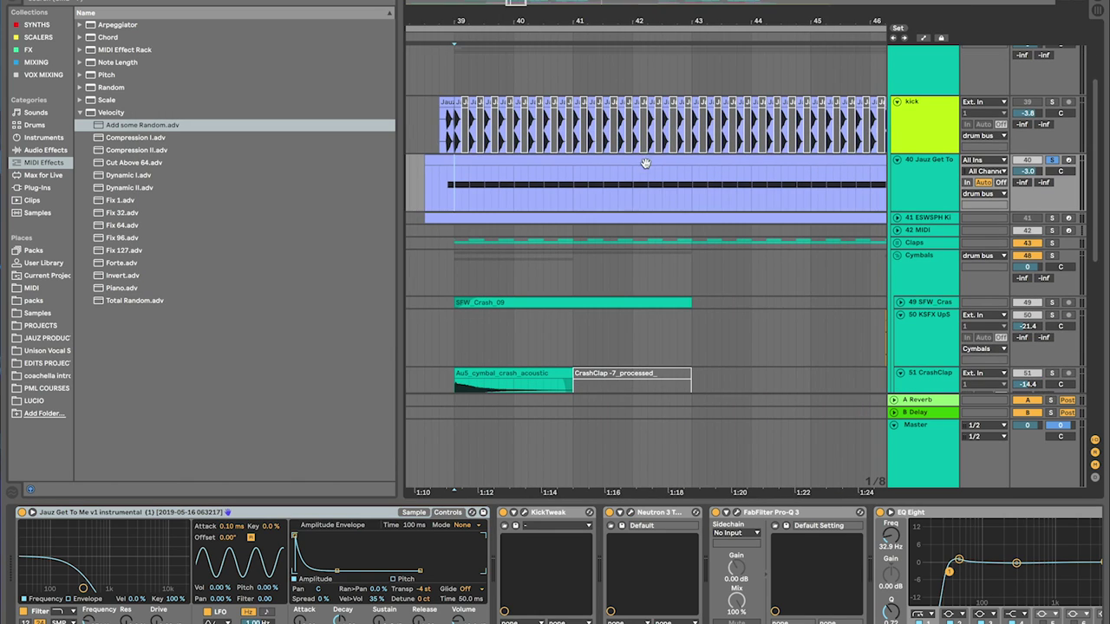
# - Collapse the 40 Jauz Get To track and fold the drum bus group
pyautogui.scroll(-2, 854, 153)
pyautogui.hscroll(1, 854, 153)
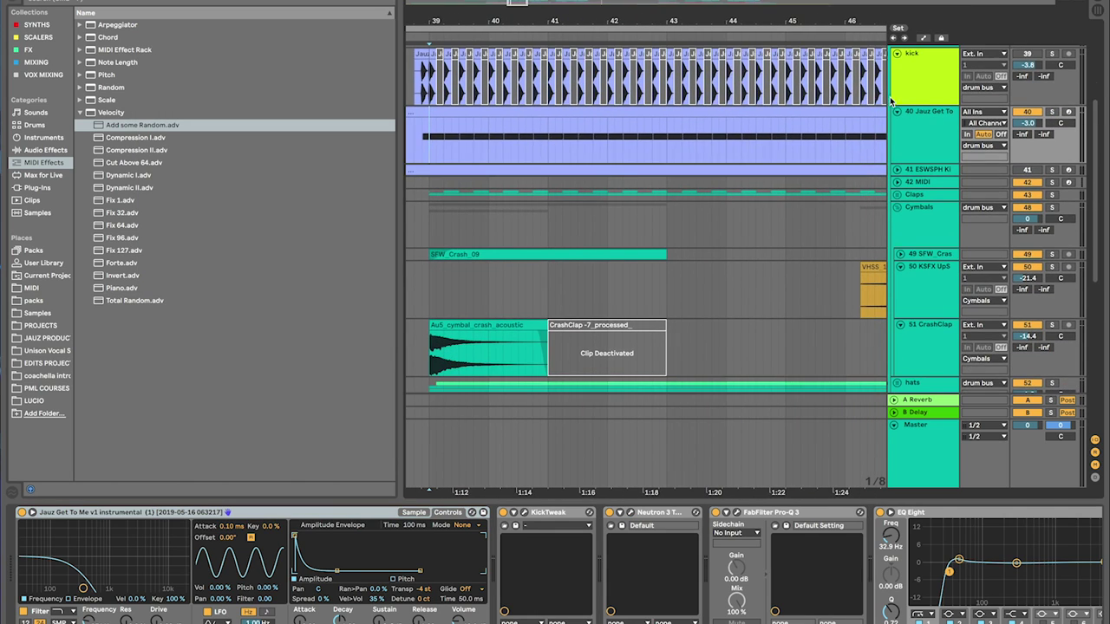
pyautogui.click(896, 111)
pyautogui.scroll(-2, 687, 138)
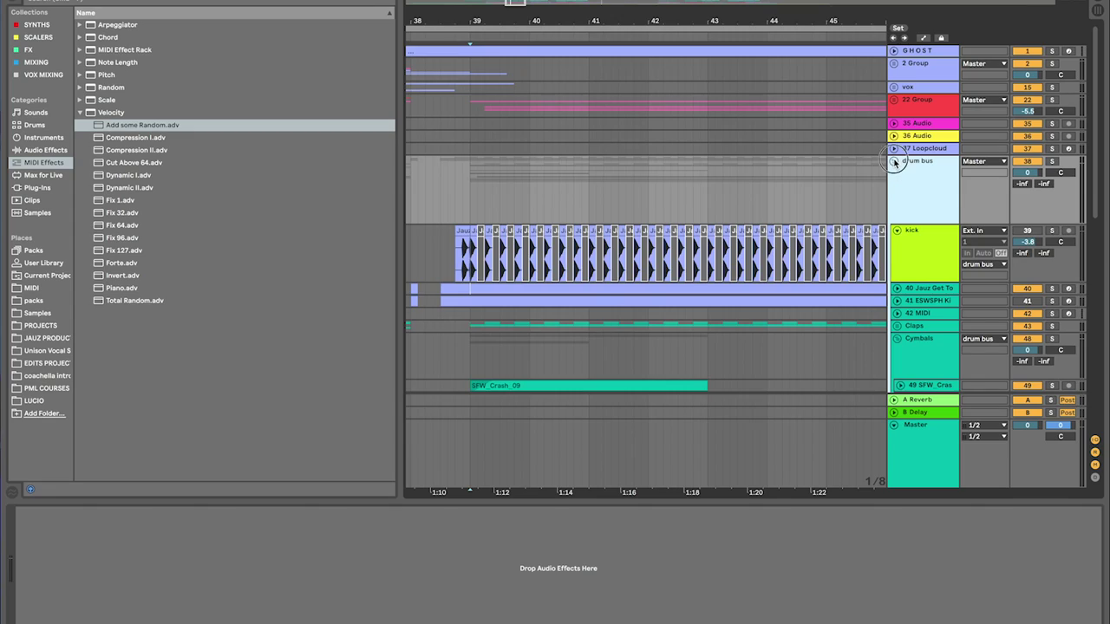
pyautogui.click(895, 163)
# - Unfold the 22 Group and expand the 28 Bass Mast track inside it
pyautogui.click(894, 100)
pyautogui.scroll(-5, 665, 180)
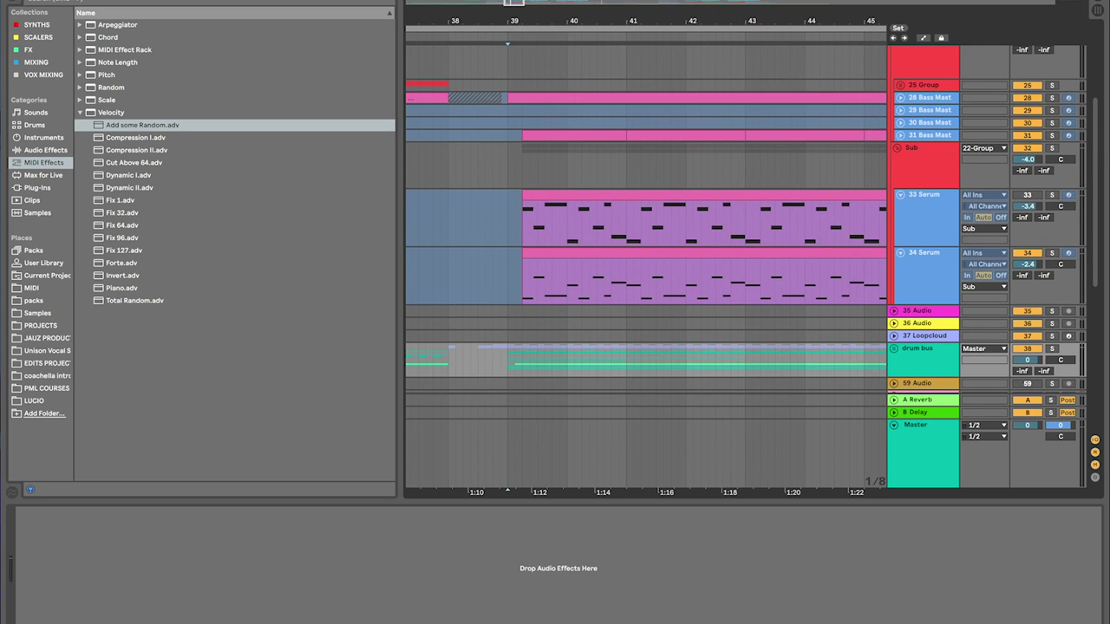
pyautogui.scroll(1, 907, 122)
pyautogui.click(899, 117)
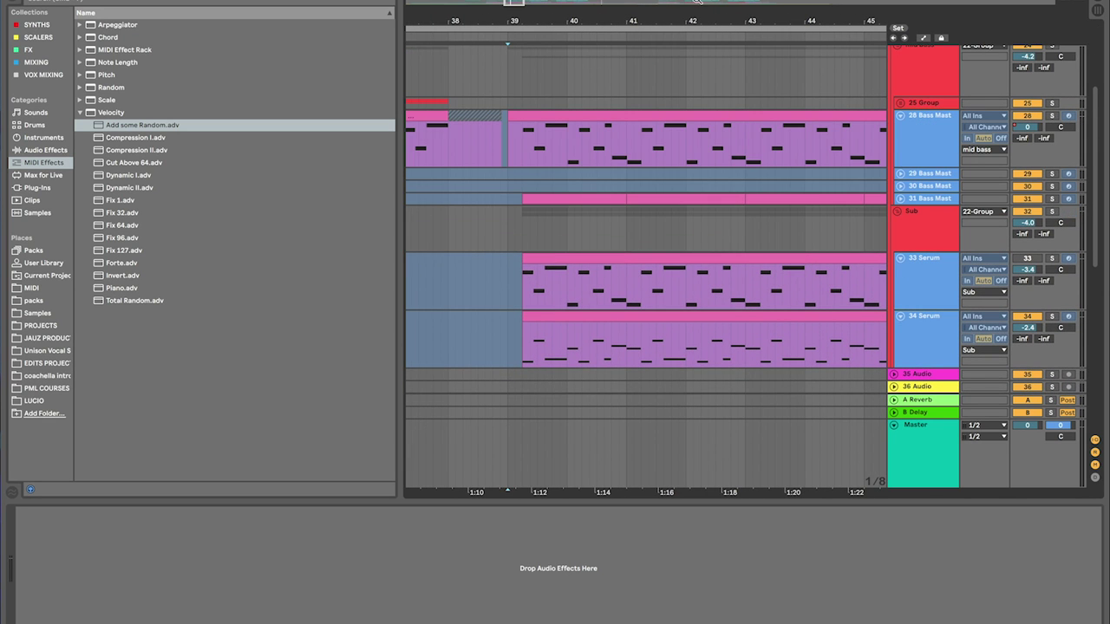
# - Solo the 28 Bass Mast track and play its MIDI clip starting at bar 39
pyautogui.press('-')
pyautogui.scroll(-2, 679, 157)
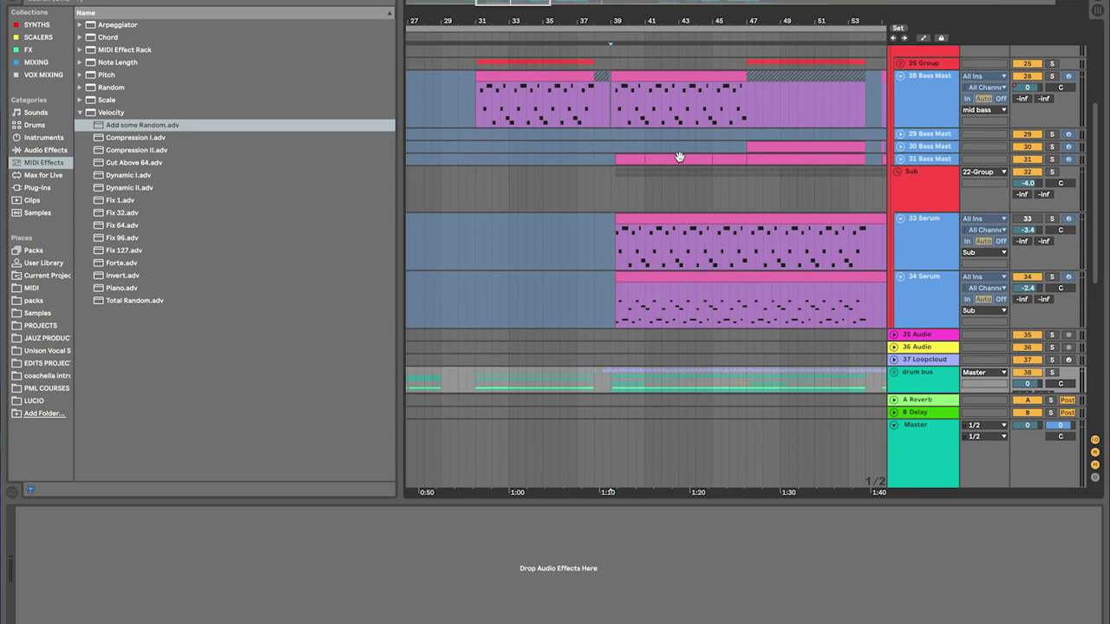
pyautogui.scroll(2, 680, 157)
pyautogui.hscroll(5, 680, 157)
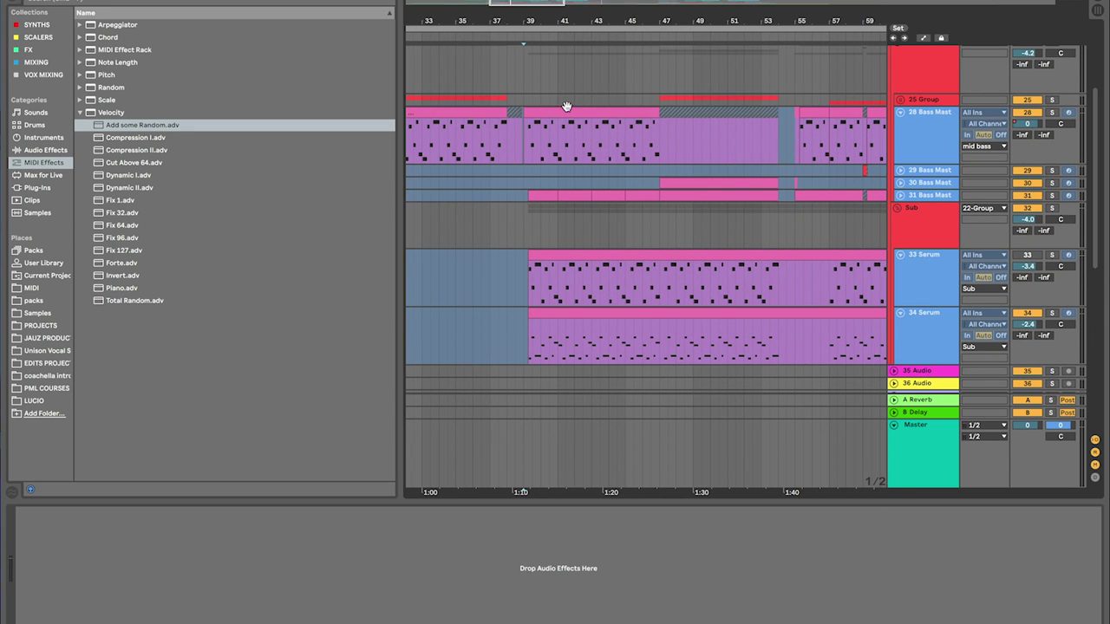
pyautogui.click(566, 106)
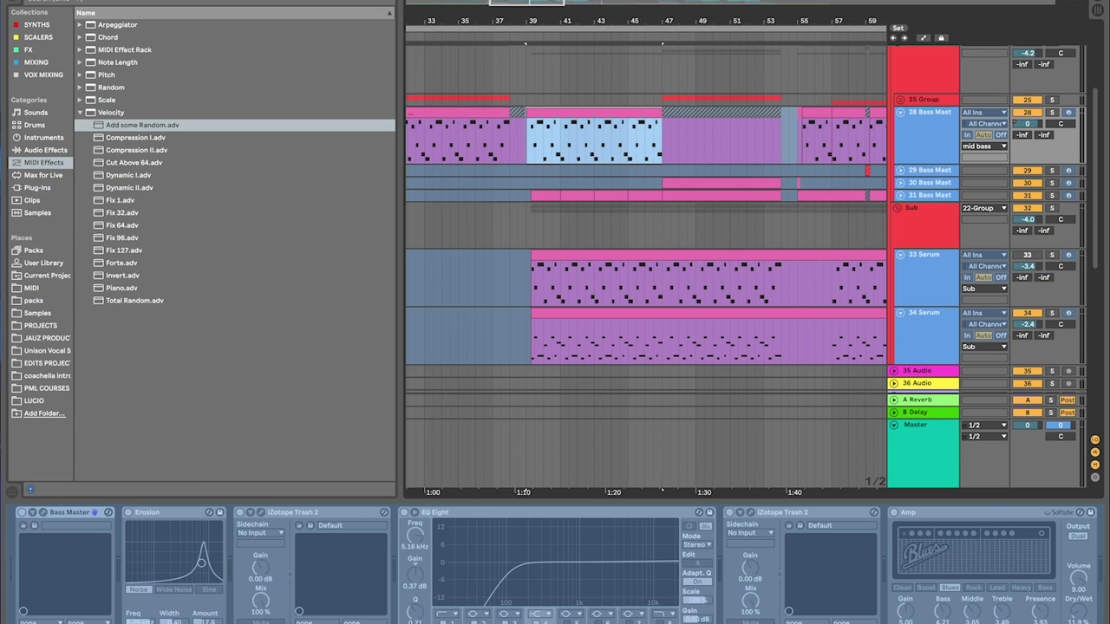
pyautogui.click(1052, 113)
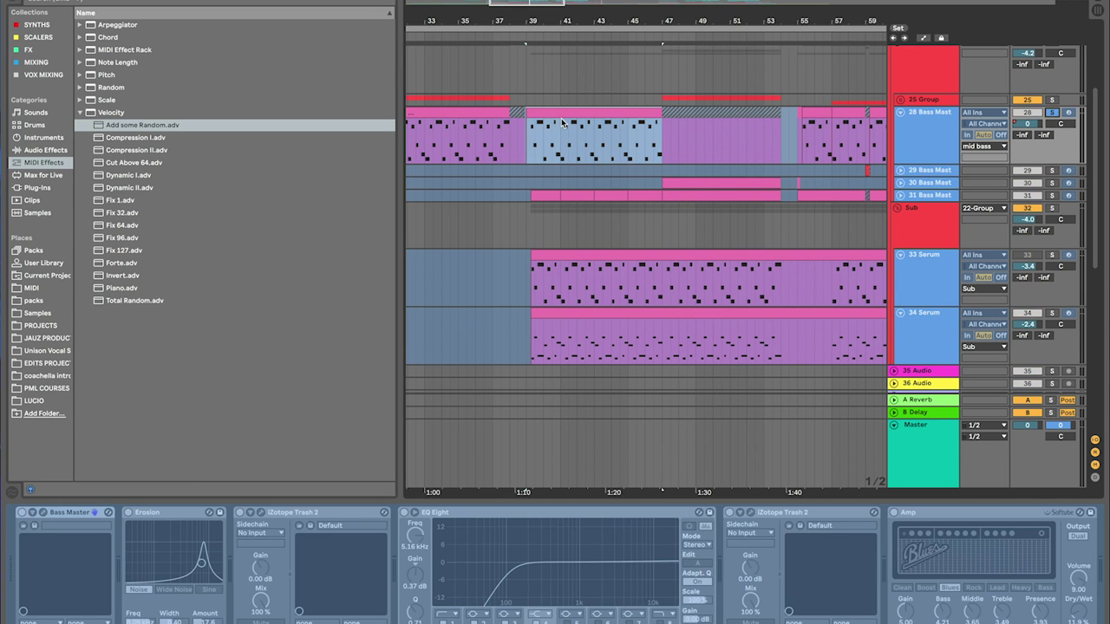
pyautogui.hscroll(-3, 650, 210)
pyautogui.press('space')
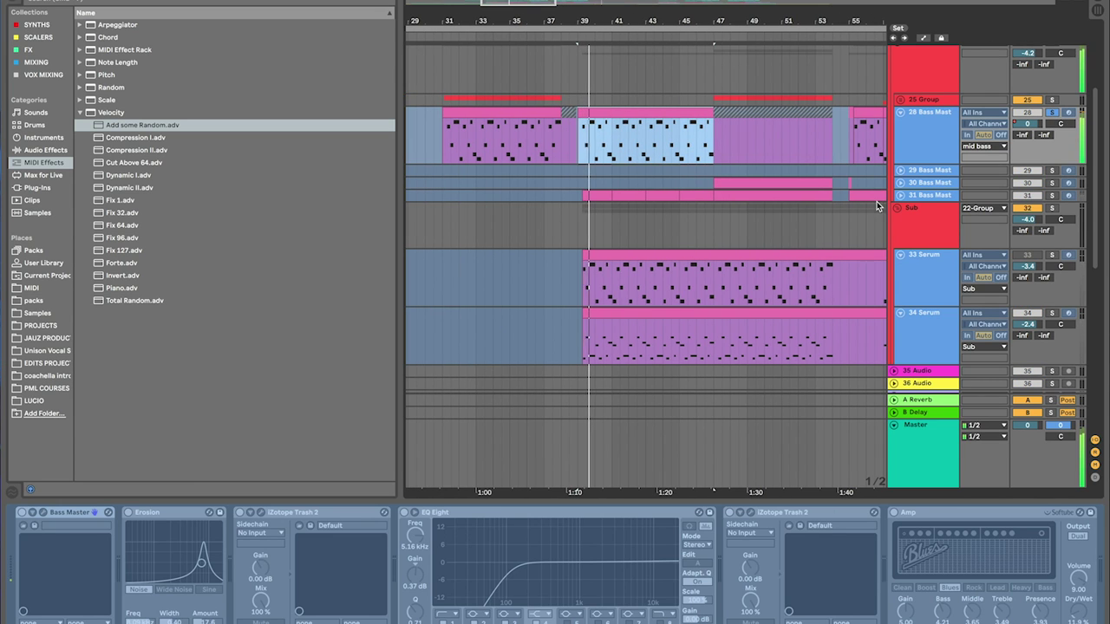
# - Solo the 31 Bass Mast track instead, play it from bar 39 and show its device chain
pyautogui.click(1052, 195)
pyautogui.press('space')
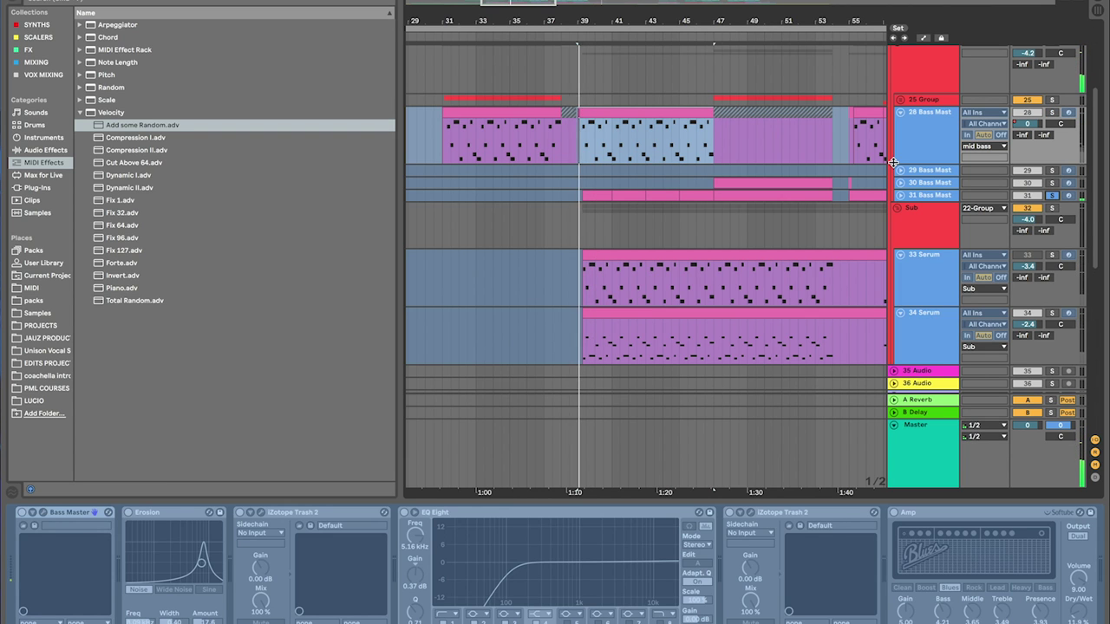
pyautogui.click(926, 195)
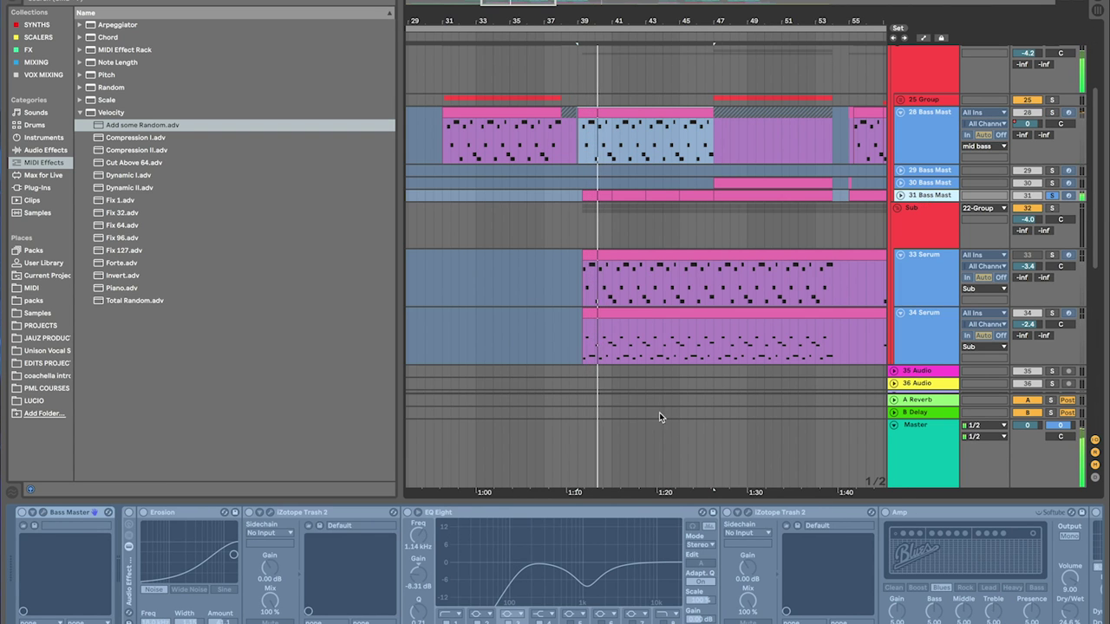
pyautogui.press('space')
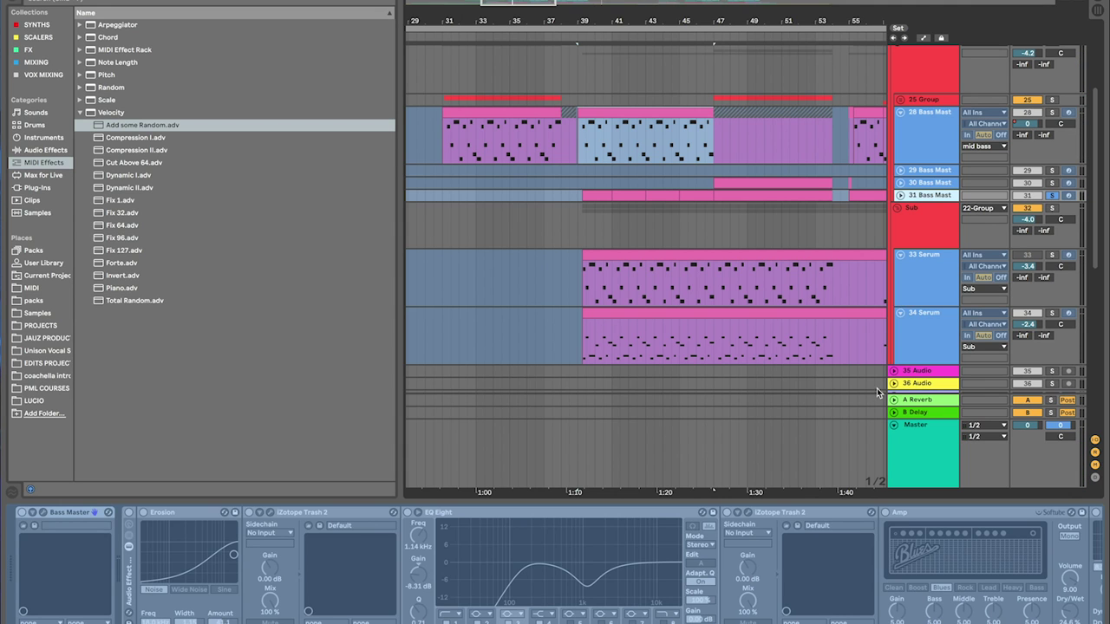
# - Examine the effects chain of 31 Bass Mast from Erosion through FabFilter Pro-Q 3, and play the clip near bar 39
pyautogui.hscroll(5, 621, 538)
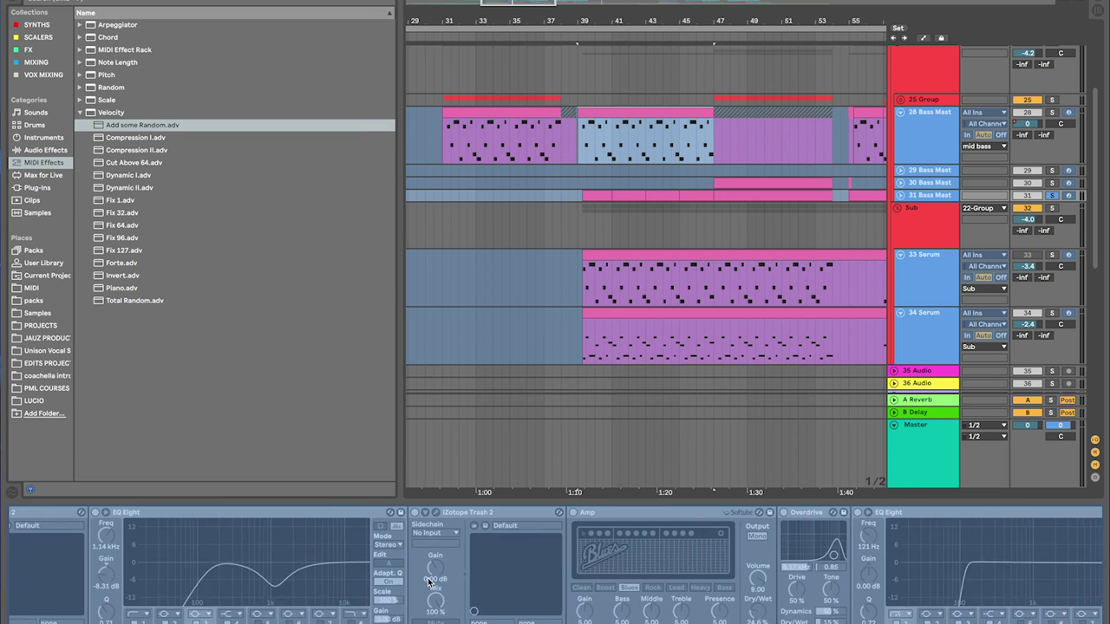
pyautogui.hscroll(5, 427, 577)
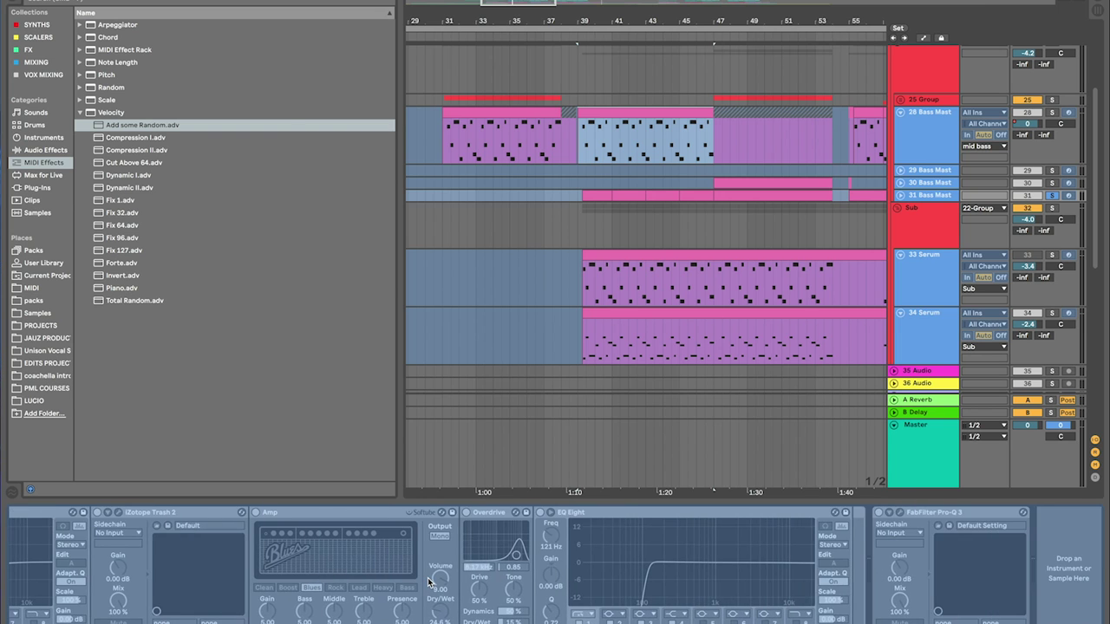
pyautogui.hscroll(-10, 428, 578)
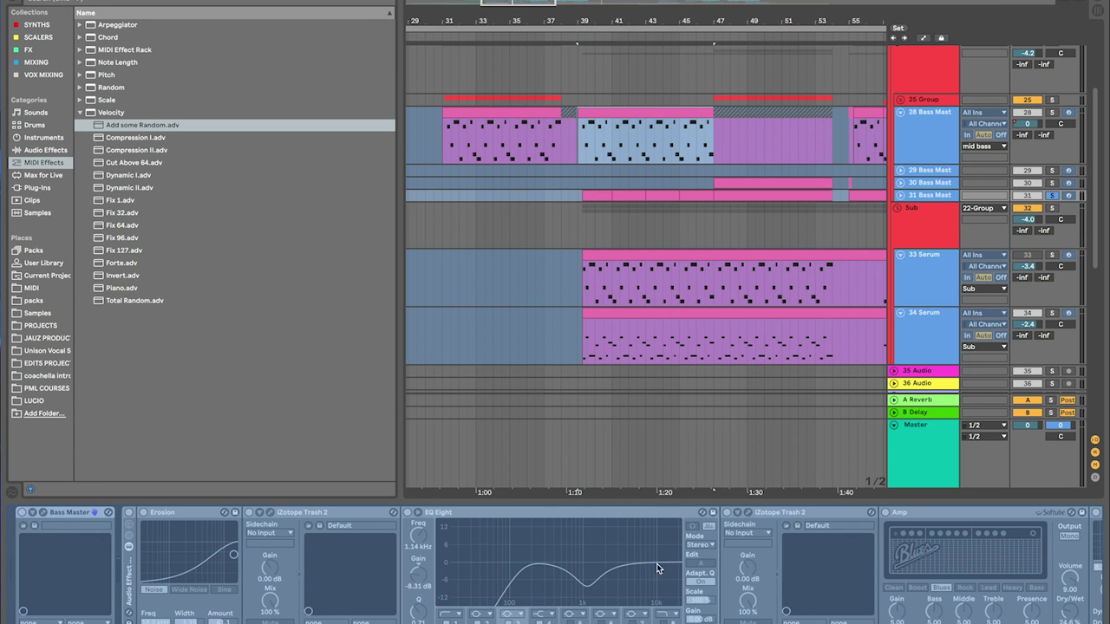
pyautogui.hscroll(5, 621, 586)
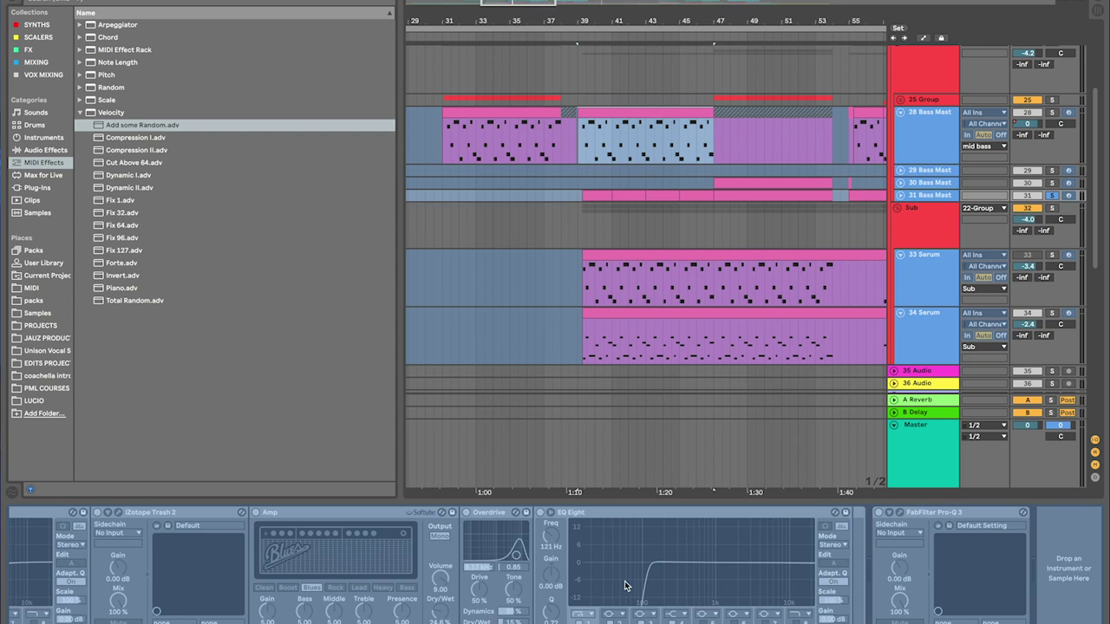
pyautogui.click(605, 194)
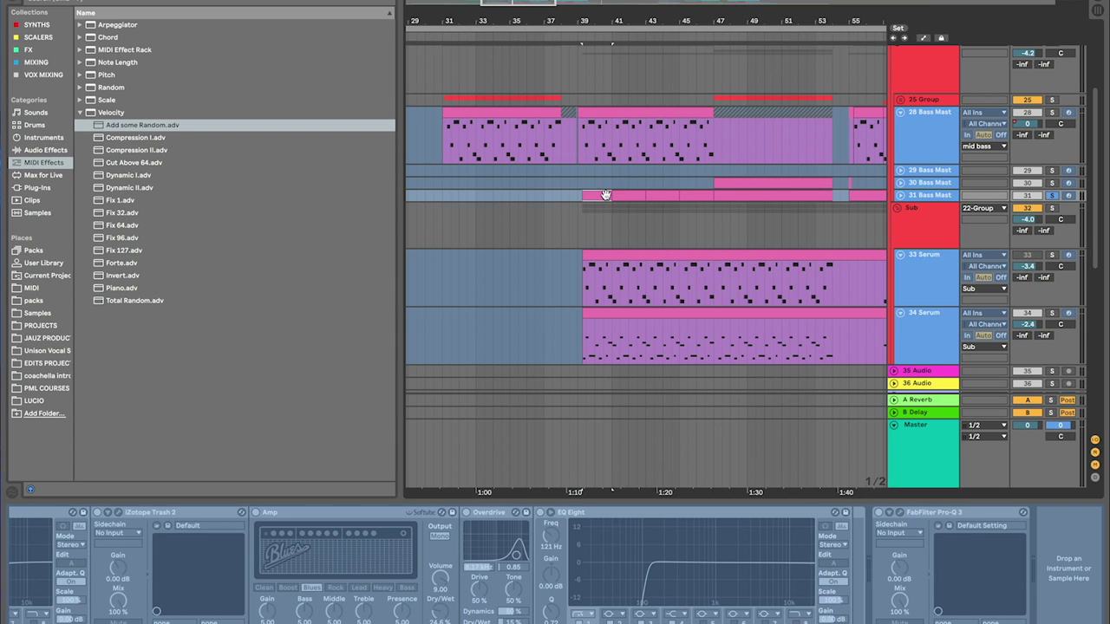
pyautogui.press('space')
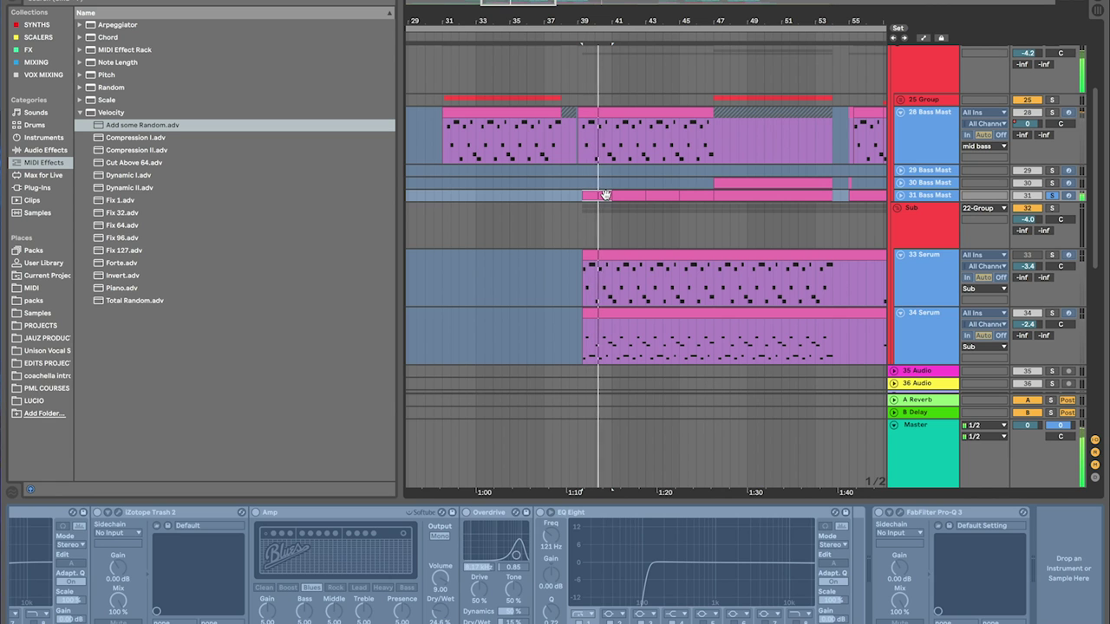
pyautogui.press('space')
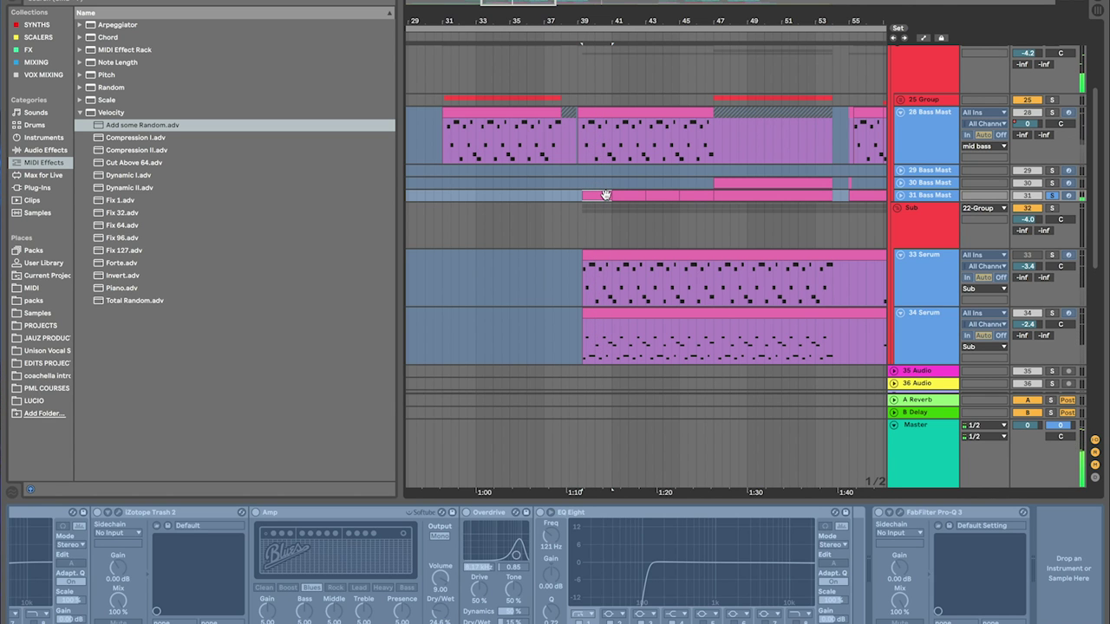